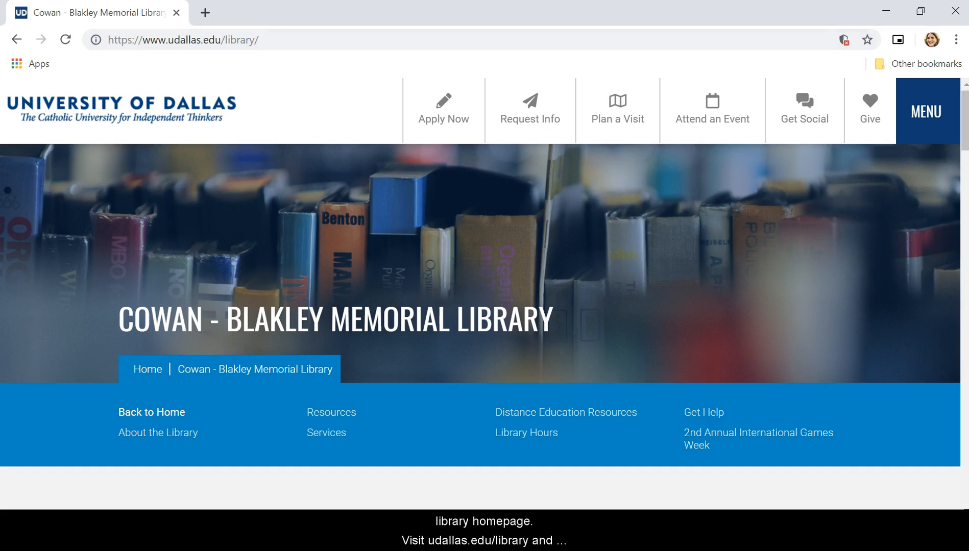
Open ARTstor from the library homepage's list of selected databases and maximize its window
{"action": "left_click", "coordinate": [961, 184]}
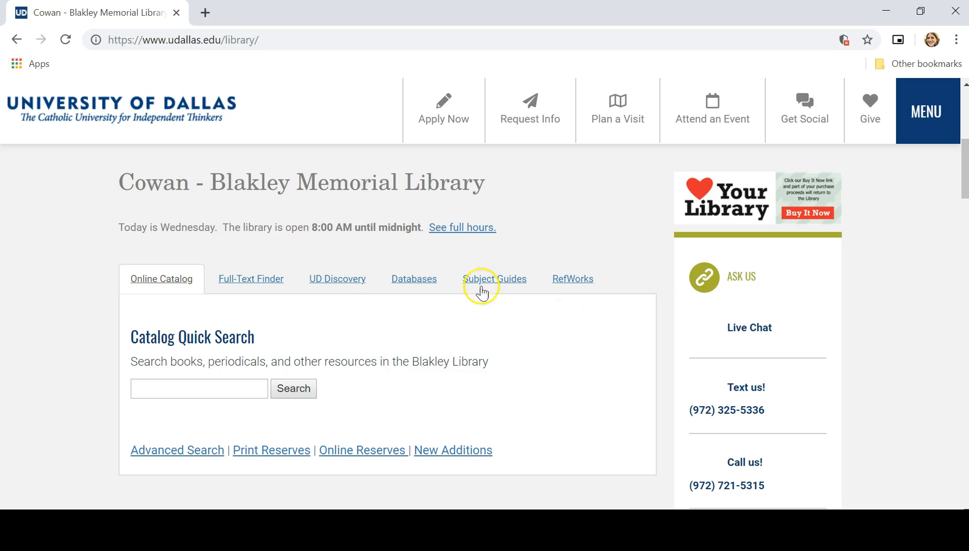
{"action": "left_click", "coordinate": [402, 281]}
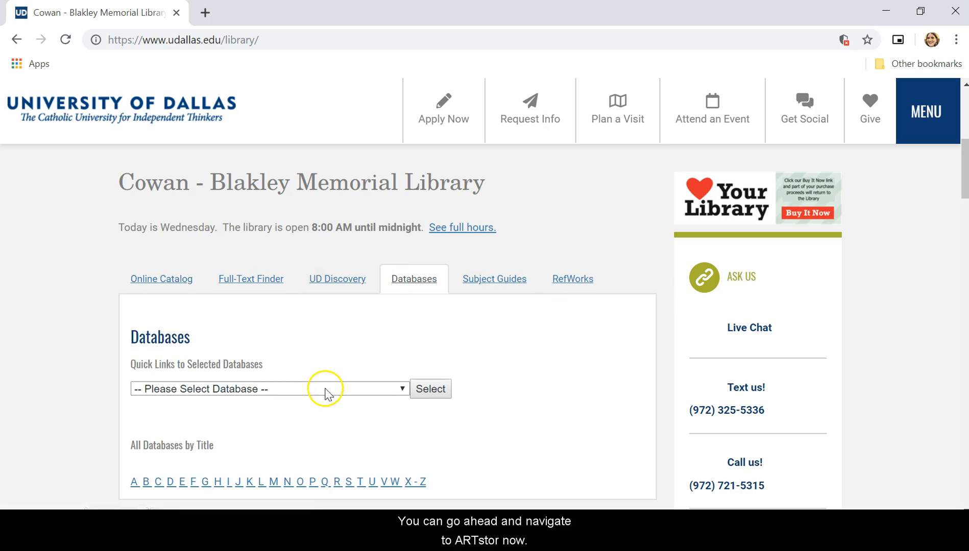
{"action": "left_click", "coordinate": [326, 391]}
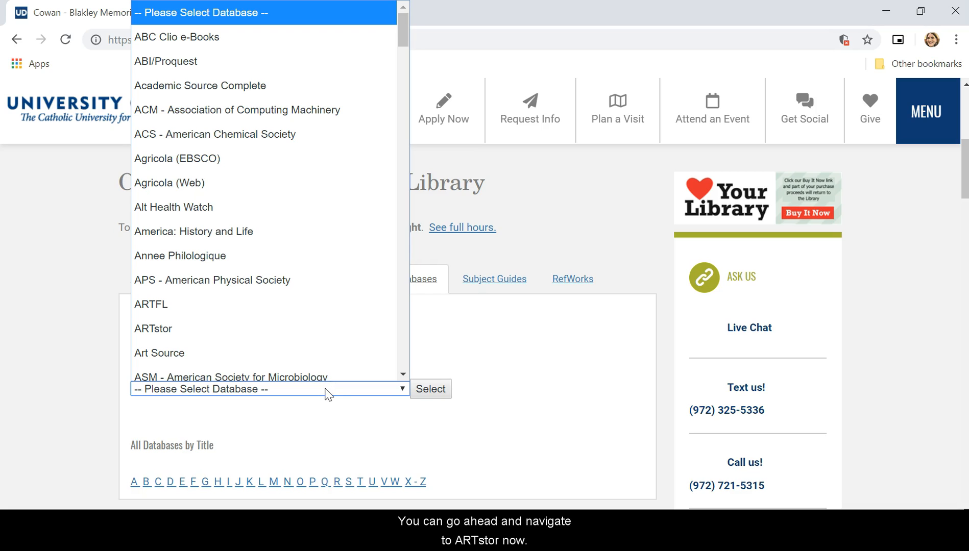
{"action": "left_click", "coordinate": [312, 324]}
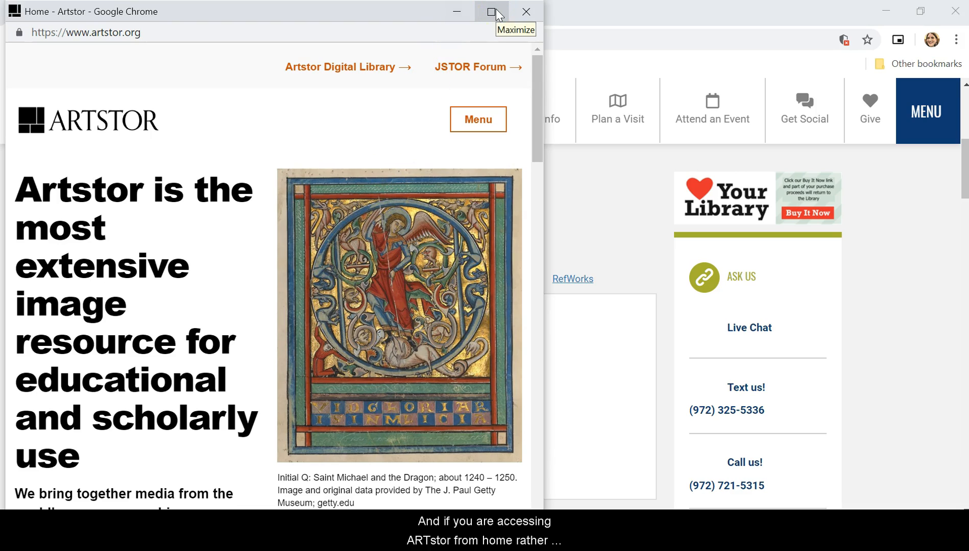
{"action": "left_click", "coordinate": [492, 12]}
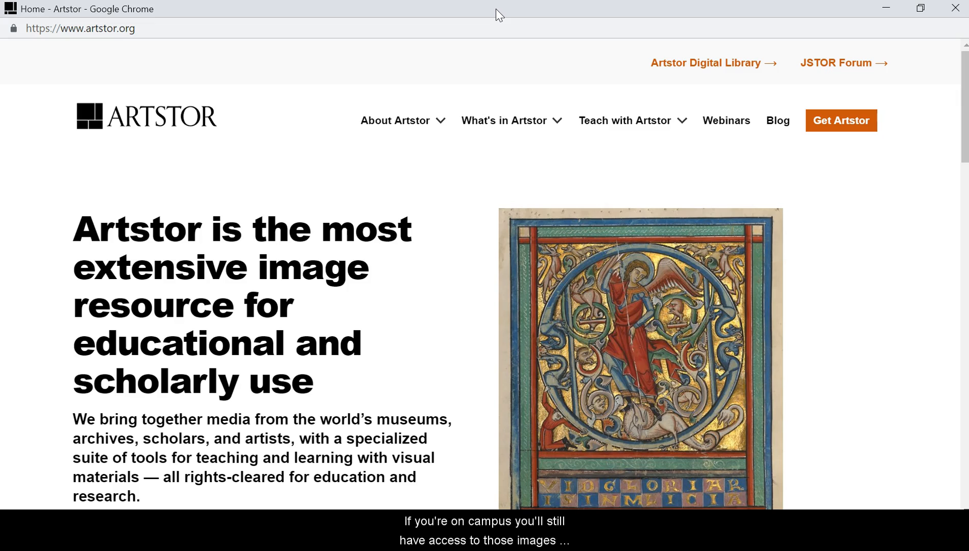
Enter the Artstor Digital Library and search it for "Albert Bierstadt"
{"action": "mouse_move", "coordinate": [516, 106]}
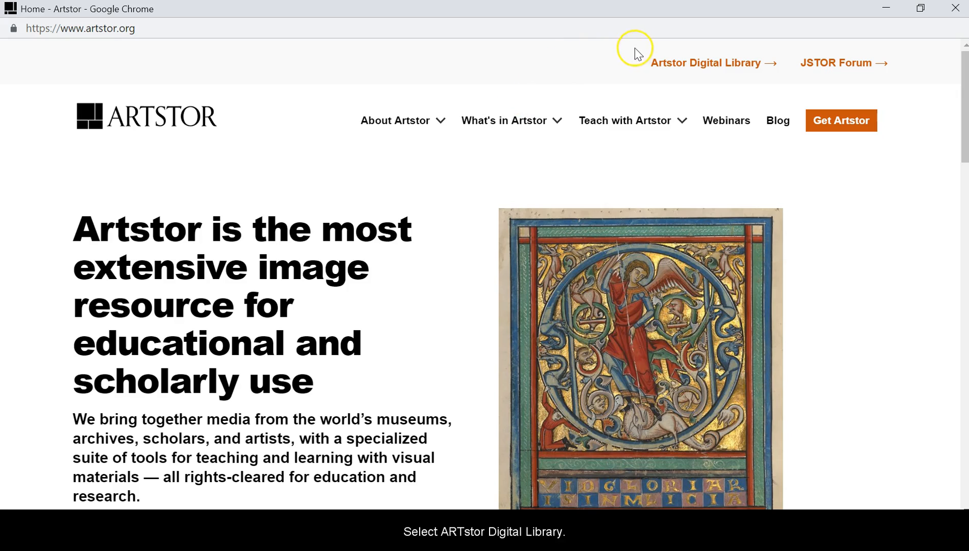
{"action": "left_click", "coordinate": [674, 67]}
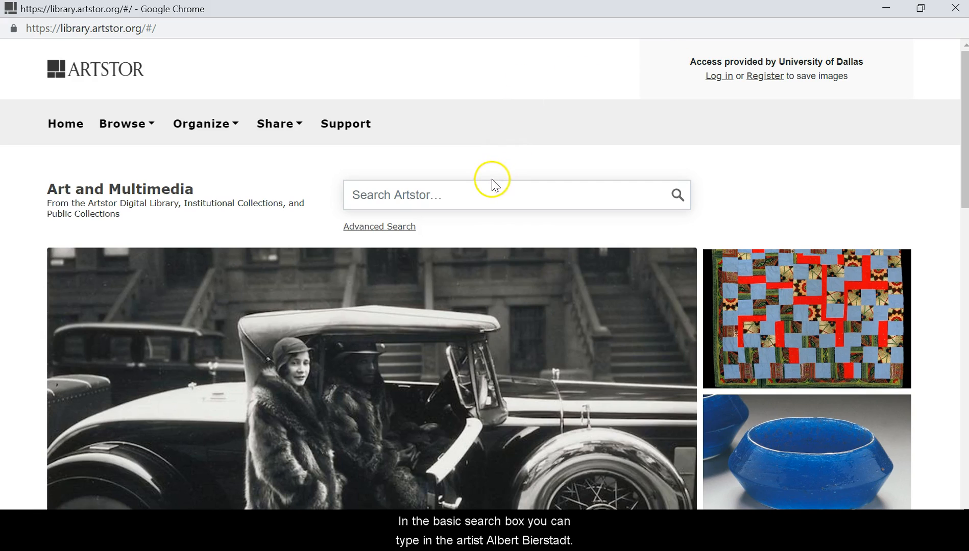
{"action": "left_click", "coordinate": [488, 193]}
{"action": "type", "text": "A"}
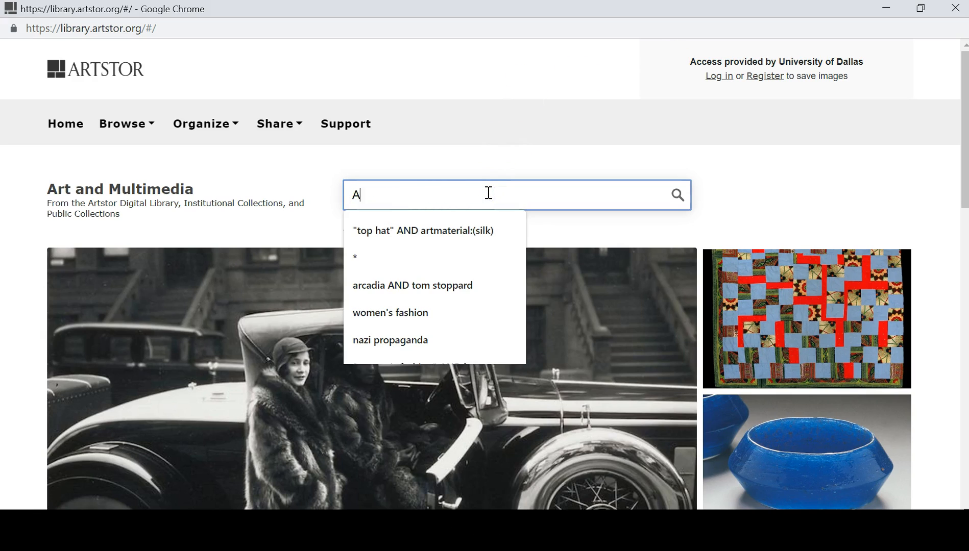
{"action": "type", "text": "lbert Bierstadt"}
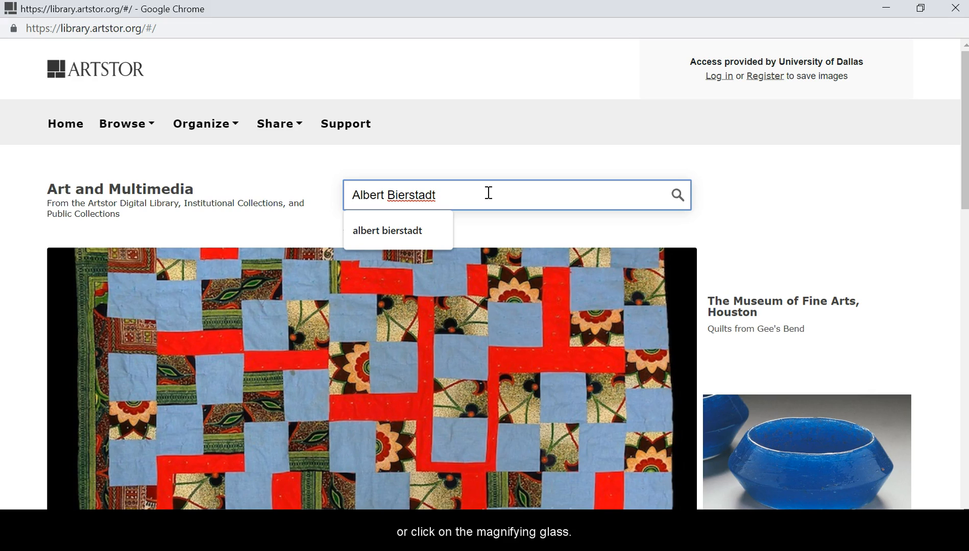
{"action": "key", "text": "Return"}
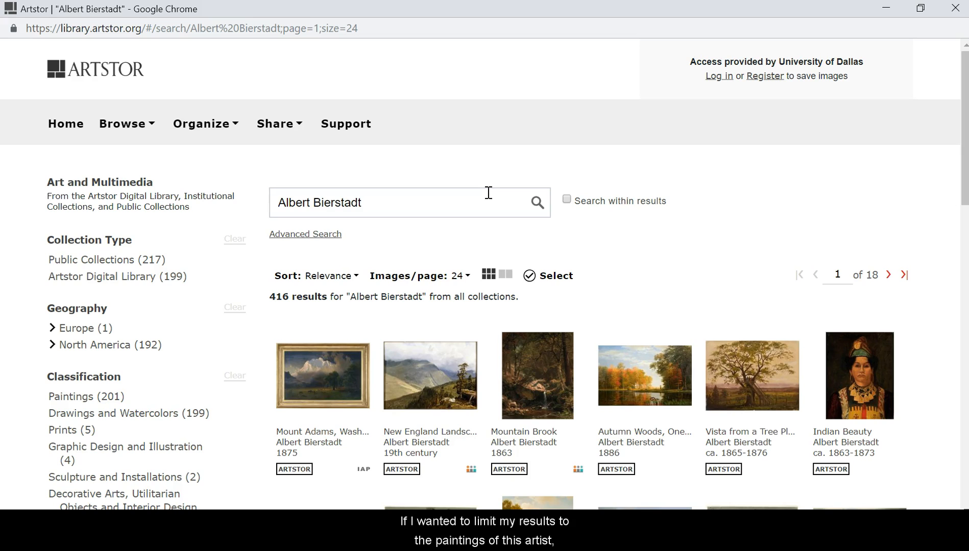
Limit the Albert Bierstadt results to the Paintings classification and look over the contributors and result images
{"action": "left_click", "coordinate": [77, 398]}
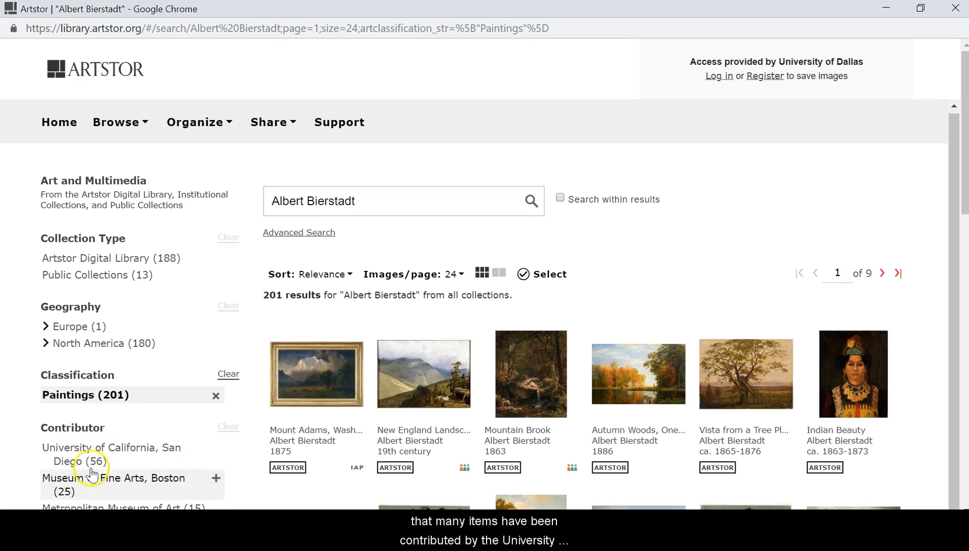
{"action": "left_click_drag", "start_coordinate": [958, 113], "coordinate": [965, 181]}
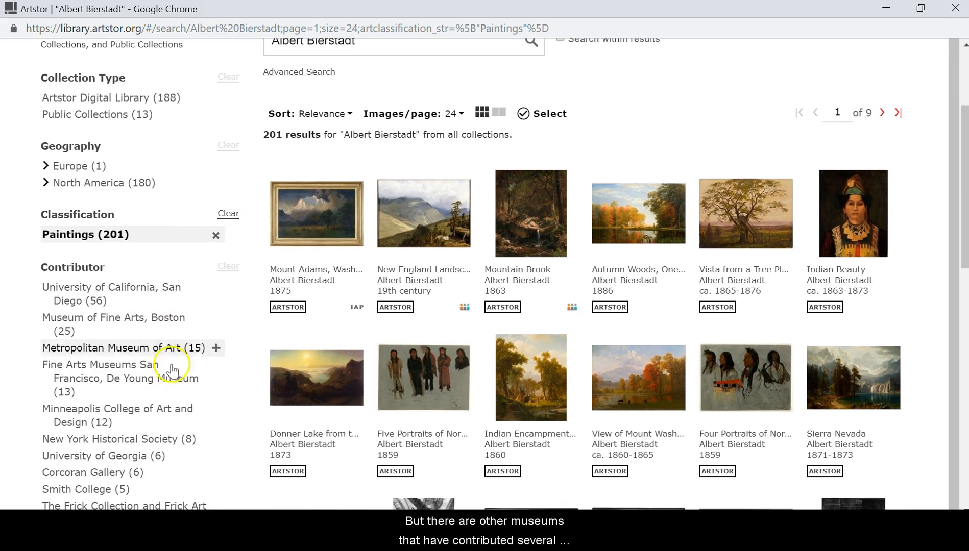
{"action": "mouse_move", "coordinate": [580, 338]}
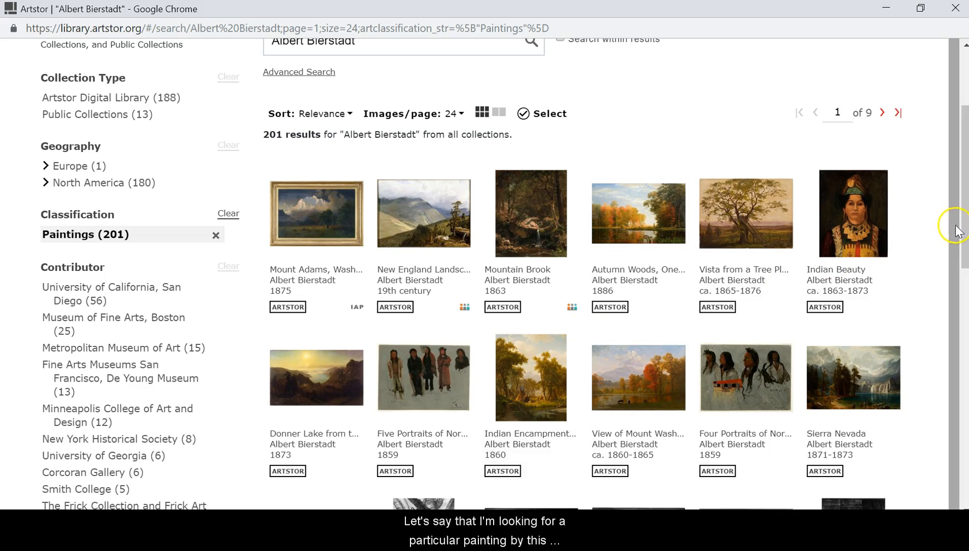
{"action": "left_click_drag", "start_coordinate": [964, 228], "coordinate": [959, 183]}
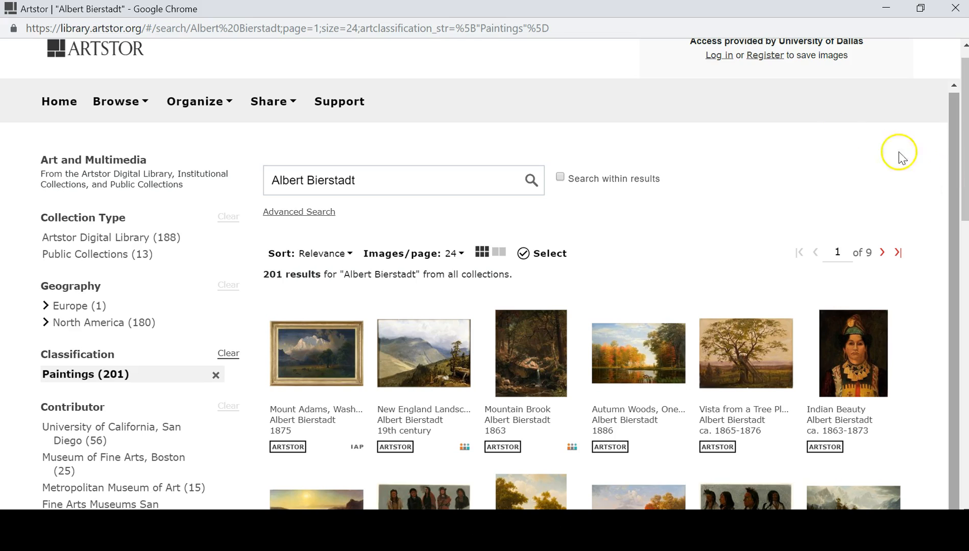
Search within the current results for "Merced River"
{"action": "left_click", "coordinate": [560, 178]}
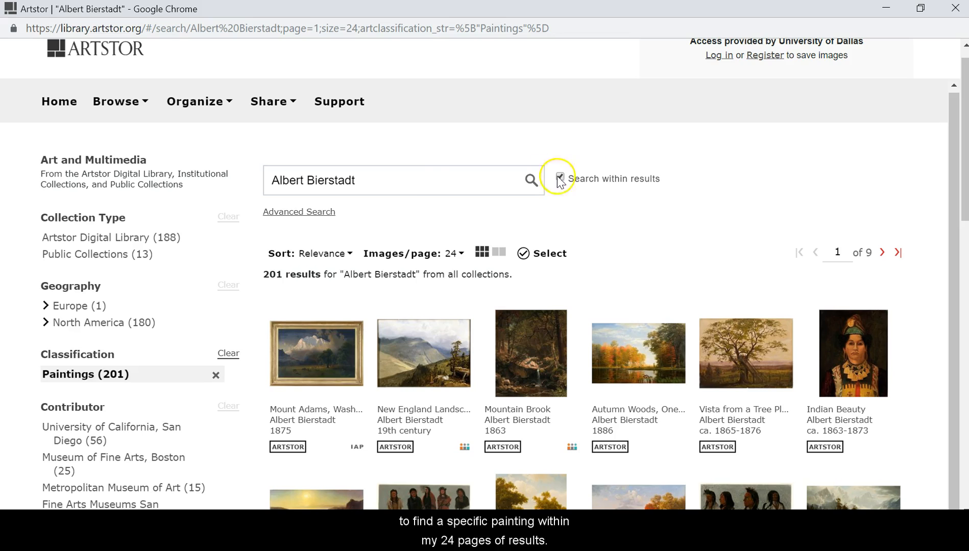
{"action": "left_click", "coordinate": [421, 183]}
{"action": "left_click_drag", "start_coordinate": [296, 172], "coordinate": [225, 175]}
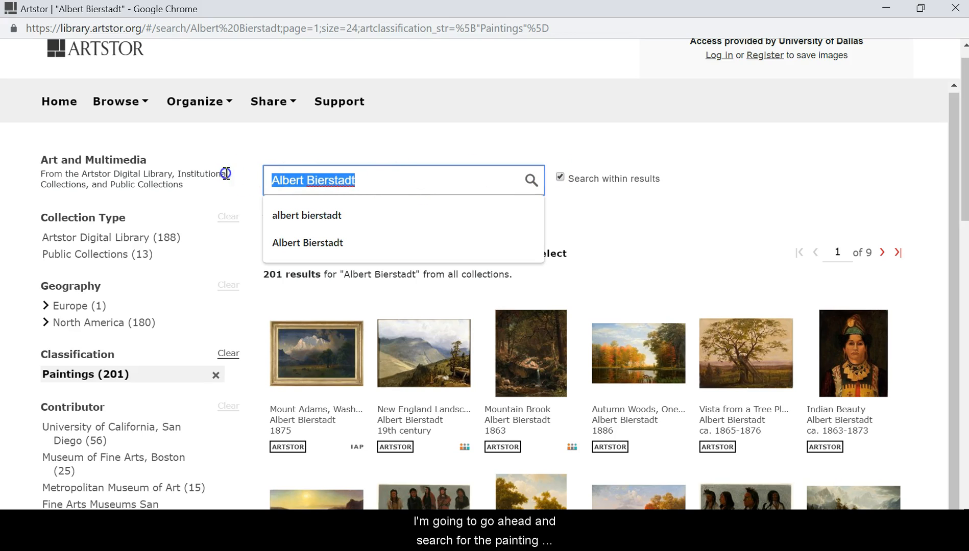
{"action": "key", "text": "BackSpace"}
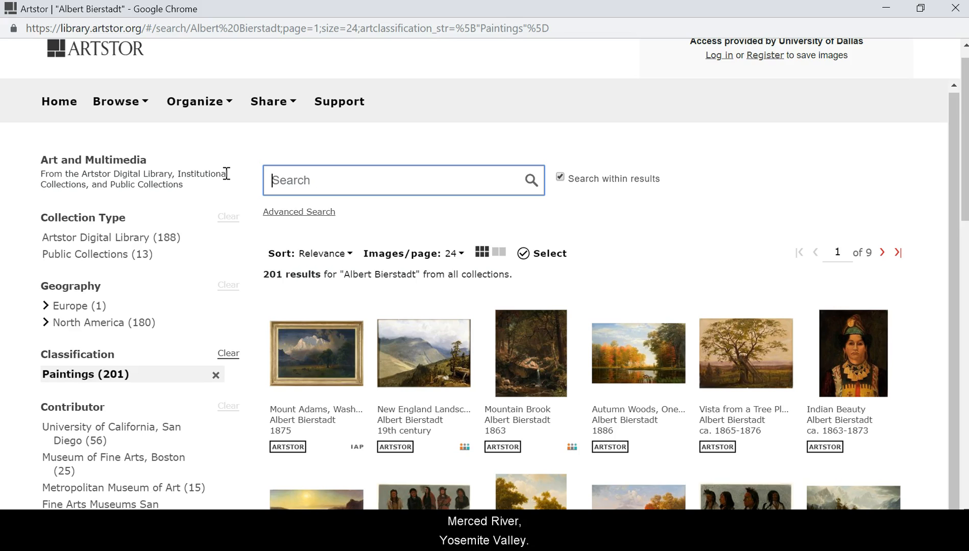
{"action": "type", "text": "Merced River"}
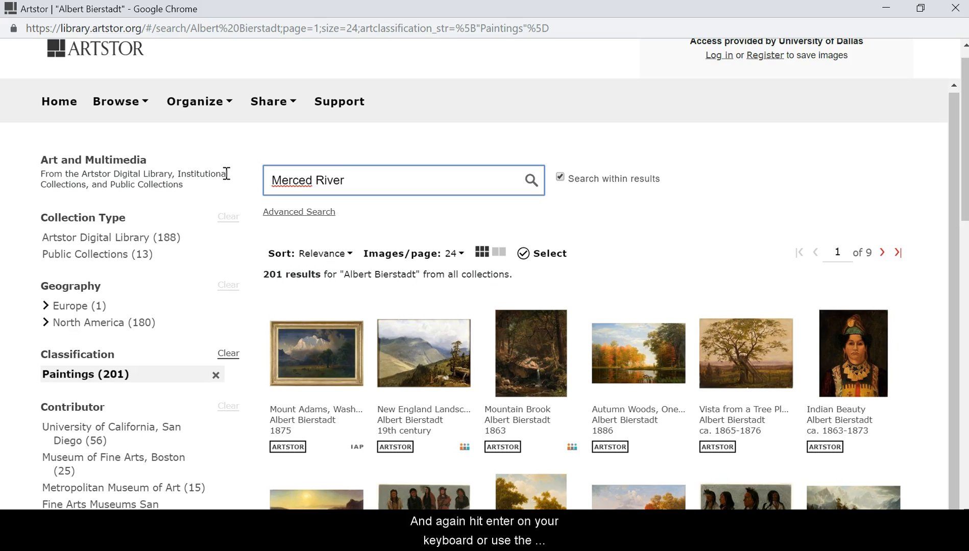
{"action": "key", "text": "Return"}
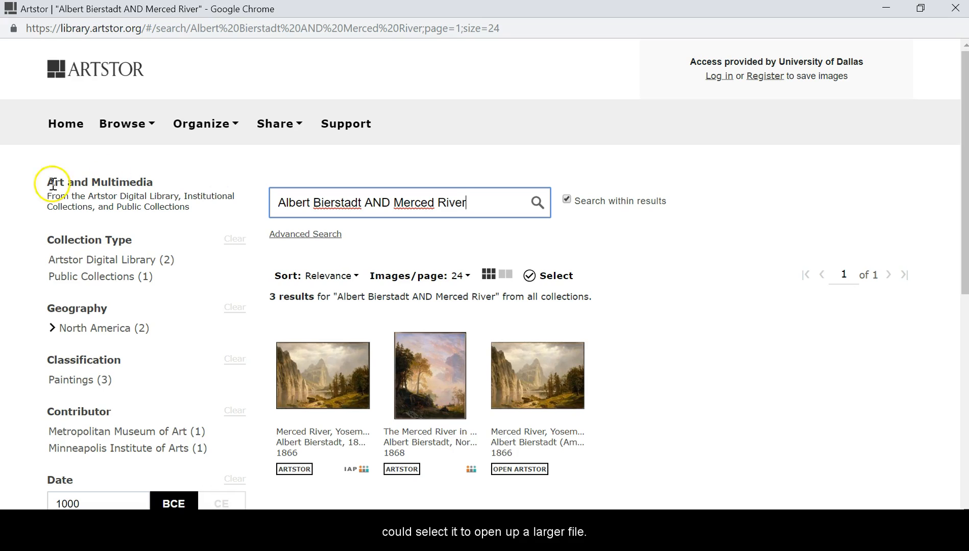
Open the first "Merced River, Yosemite Valley" painting and view its generated APA, MLA and Chicago citations, then close them
{"action": "left_click", "coordinate": [318, 412]}
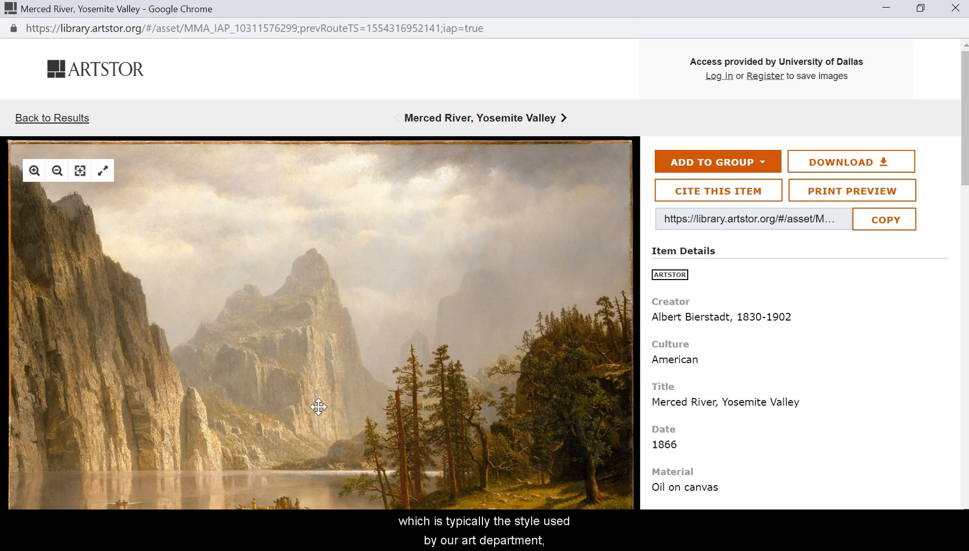
{"action": "left_click", "coordinate": [760, 192]}
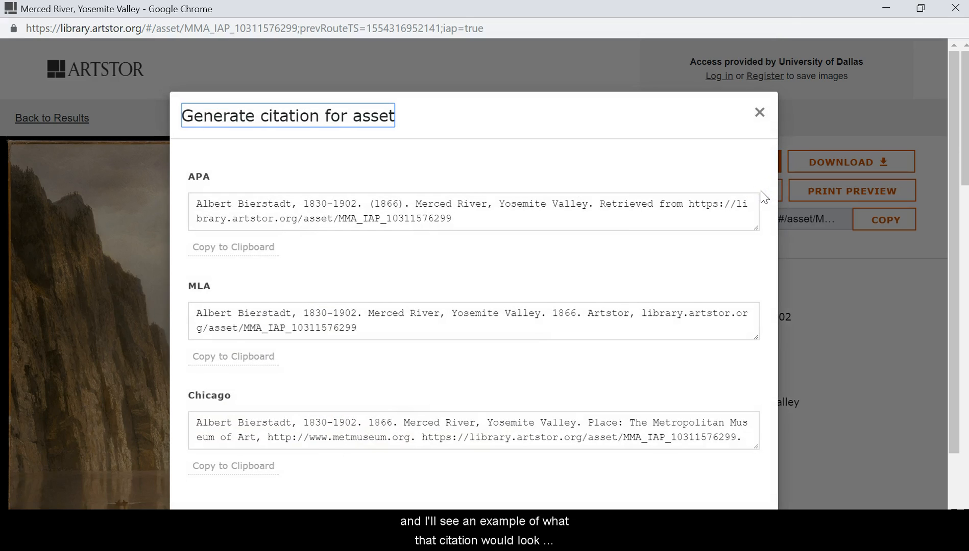
{"action": "left_click", "coordinate": [761, 458]}
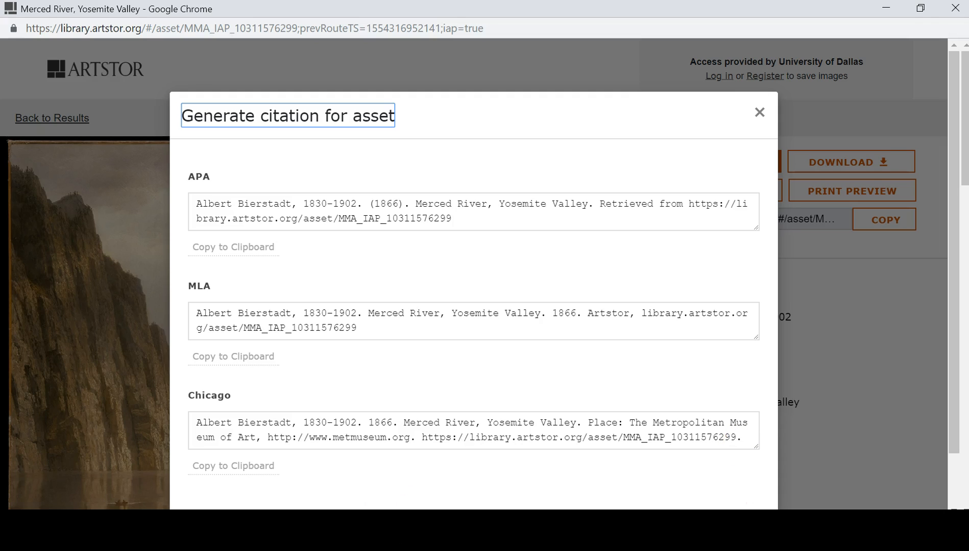
{"action": "left_click", "coordinate": [760, 117]}
Try to download the painting, open the registration form for a new Artstor account and review its fields
{"action": "left_click", "coordinate": [823, 160]}
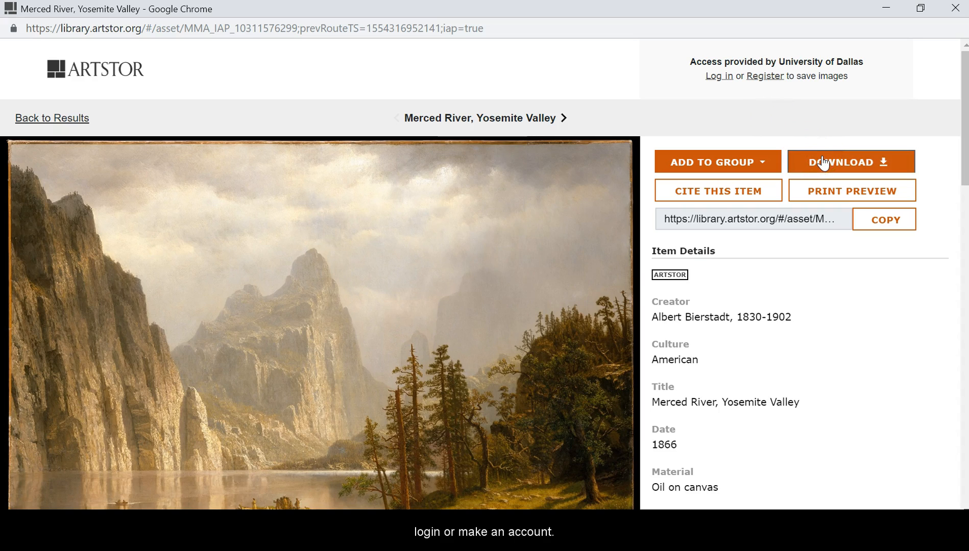
{"action": "left_click", "coordinate": [823, 161]}
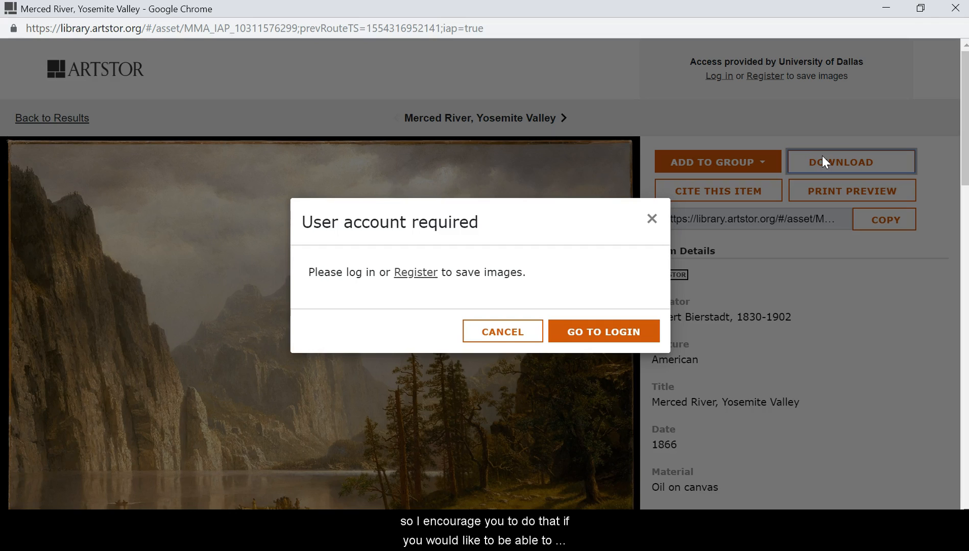
{"action": "left_click", "coordinate": [419, 277]}
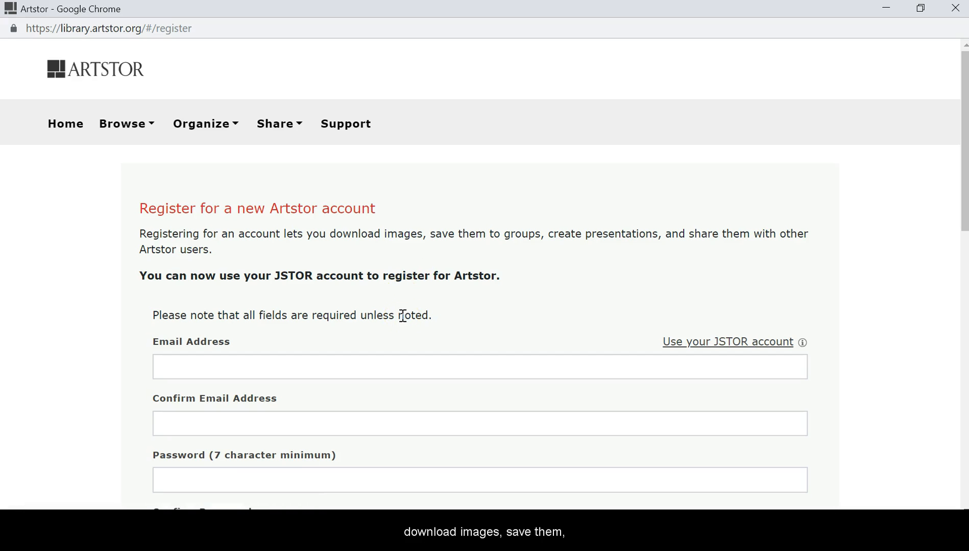
{"action": "scroll", "coordinate": [880, 324], "scroll_direction": "down", "scroll_amount": 6}
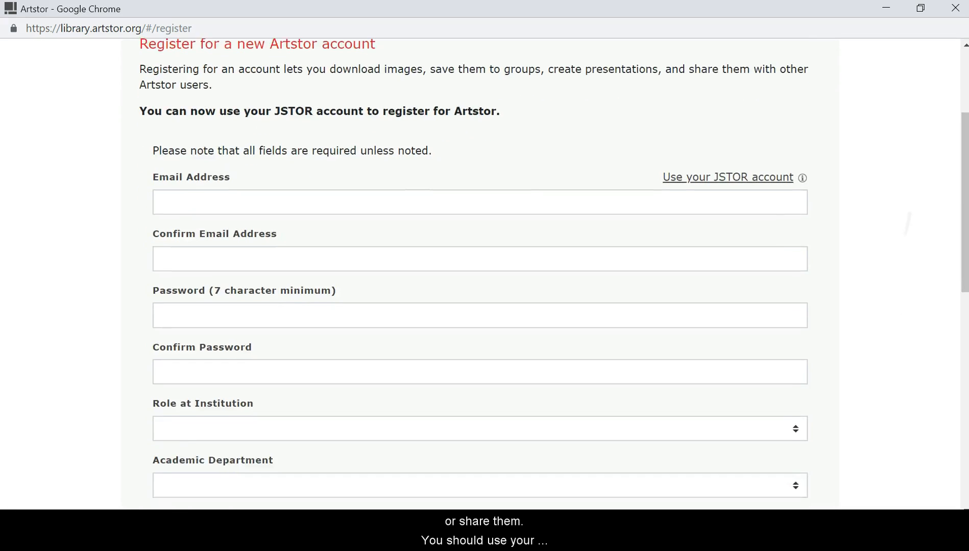
{"action": "scroll", "coordinate": [867, 255], "scroll_direction": "down", "scroll_amount": 3}
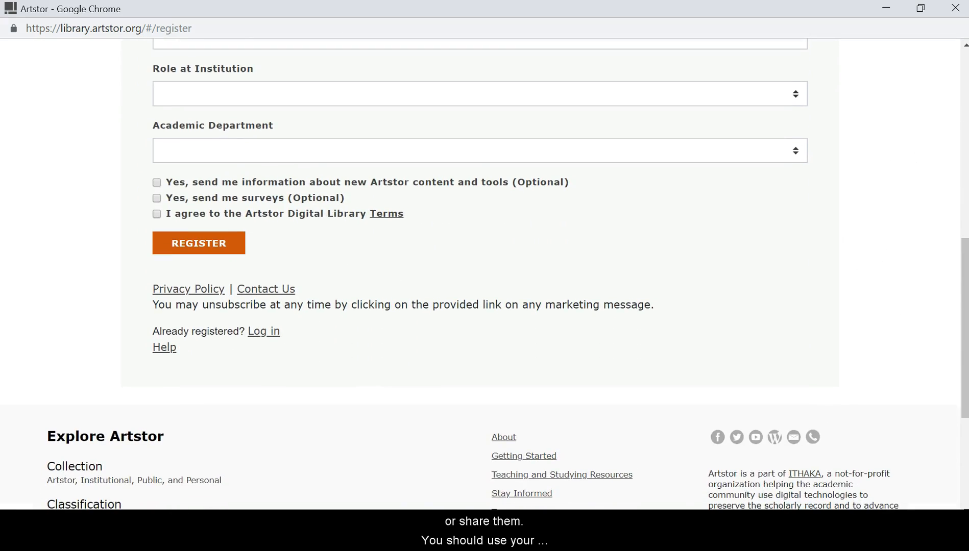
{"action": "scroll", "coordinate": [868, 255], "scroll_direction": "up", "scroll_amount": 3}
{"action": "scroll", "coordinate": [867, 255], "scroll_direction": "up", "scroll_amount": 7}
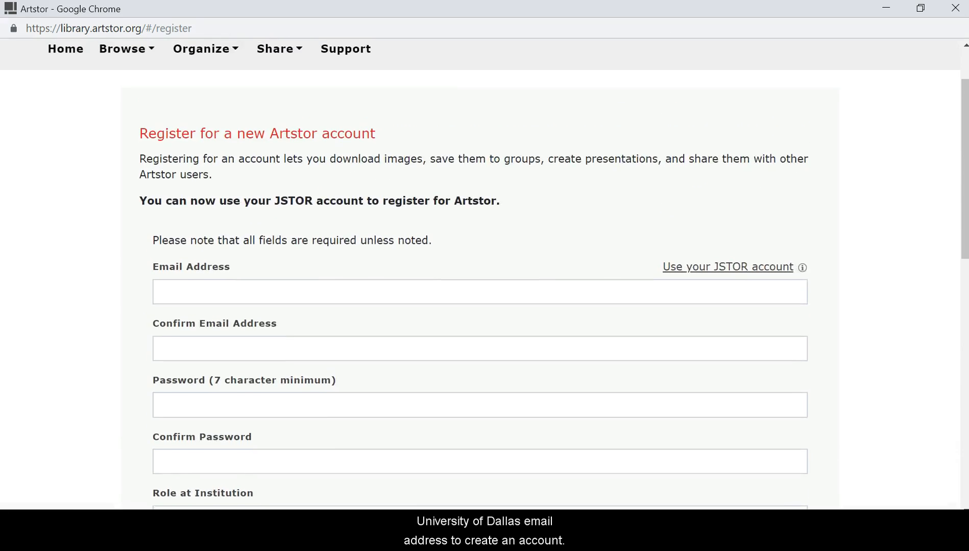
{"action": "left_click", "coordinate": [379, 315]}
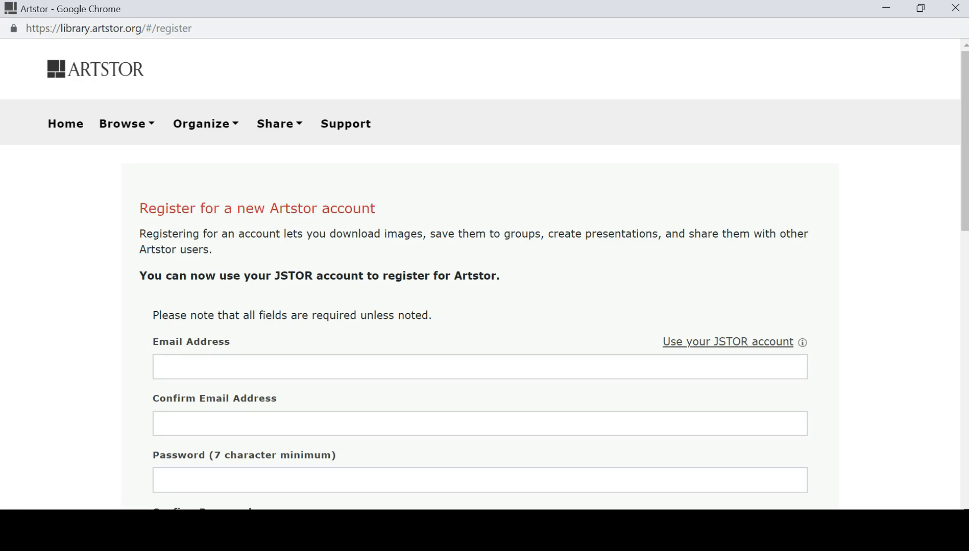
Return to the Artstor home page and start an advanced search with "silk" in the Material field
{"action": "left_click", "coordinate": [68, 126]}
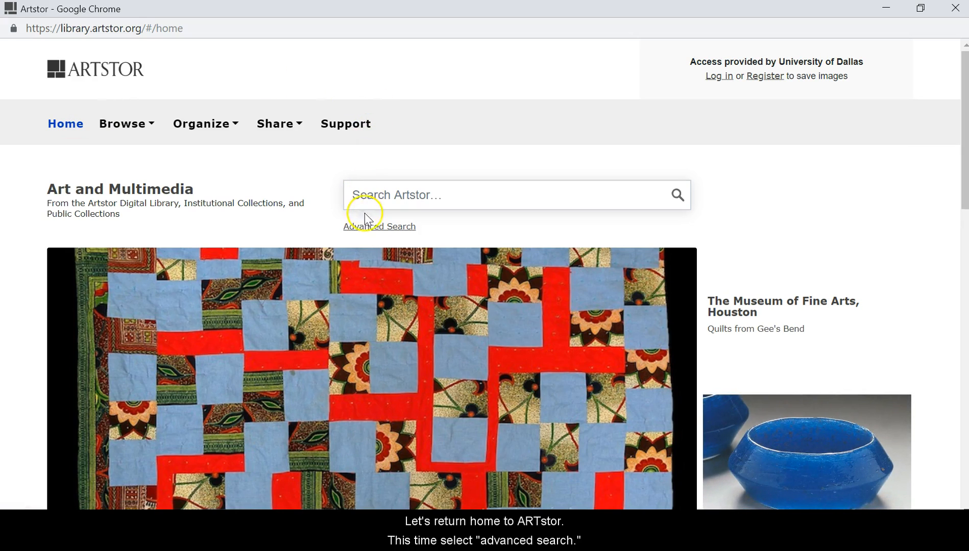
{"action": "left_click", "coordinate": [364, 228]}
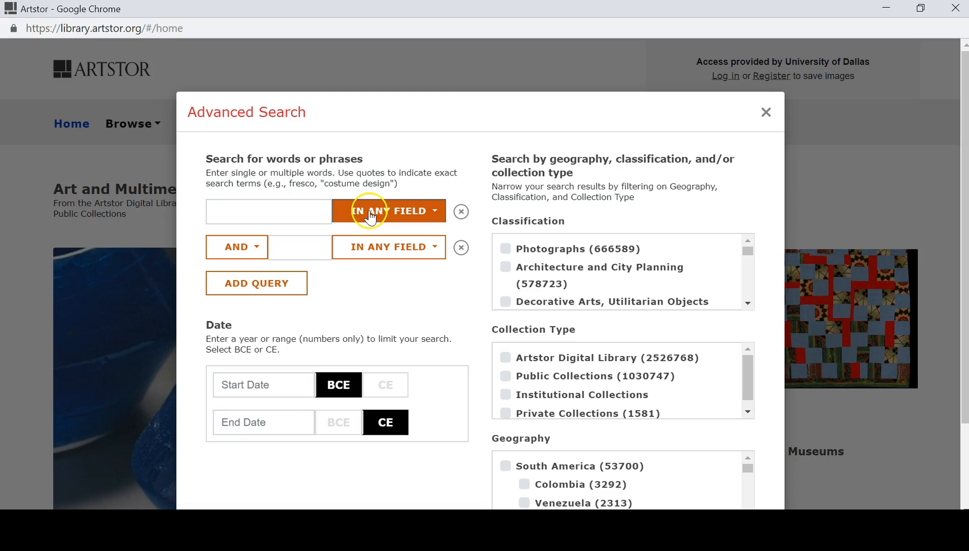
{"action": "left_click", "coordinate": [371, 217]}
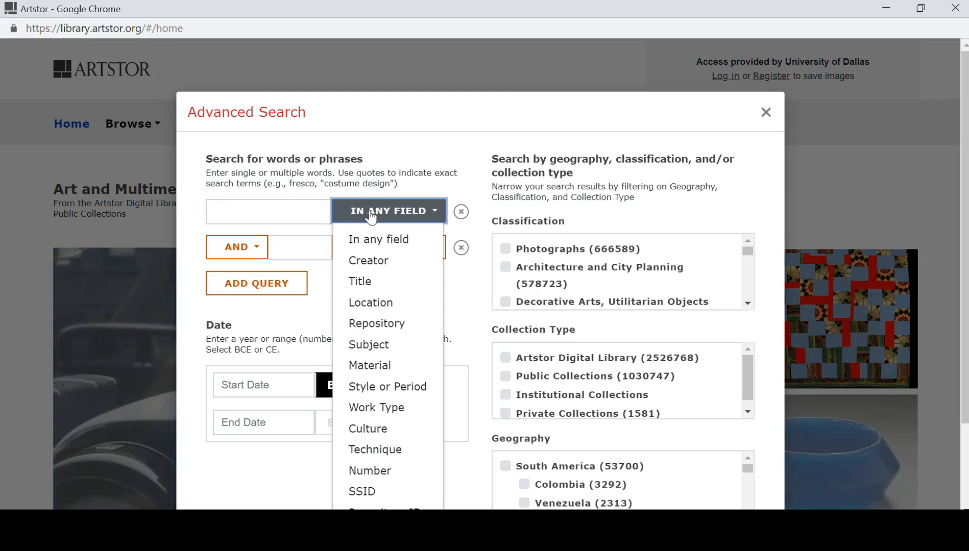
{"action": "left_click", "coordinate": [367, 364]}
{"action": "left_click", "coordinate": [264, 210]}
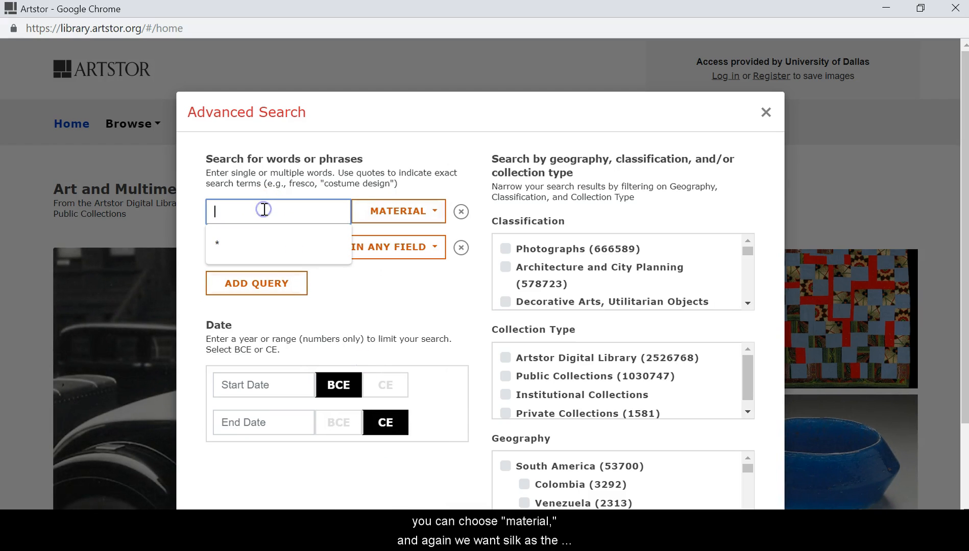
{"action": "type", "text": "silk"}
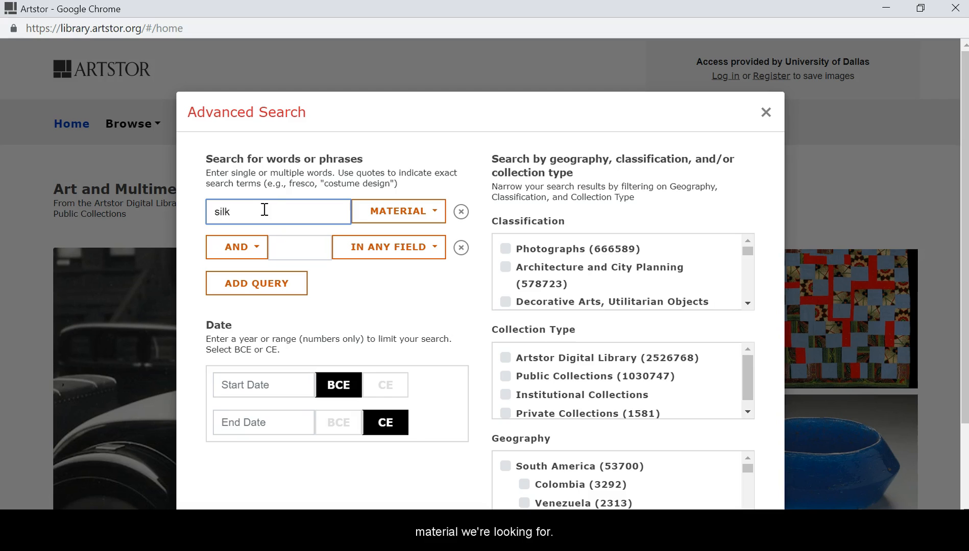
Add "top hat" in any field as a second AND term and run the advanced search
{"action": "left_click", "coordinate": [284, 248]}
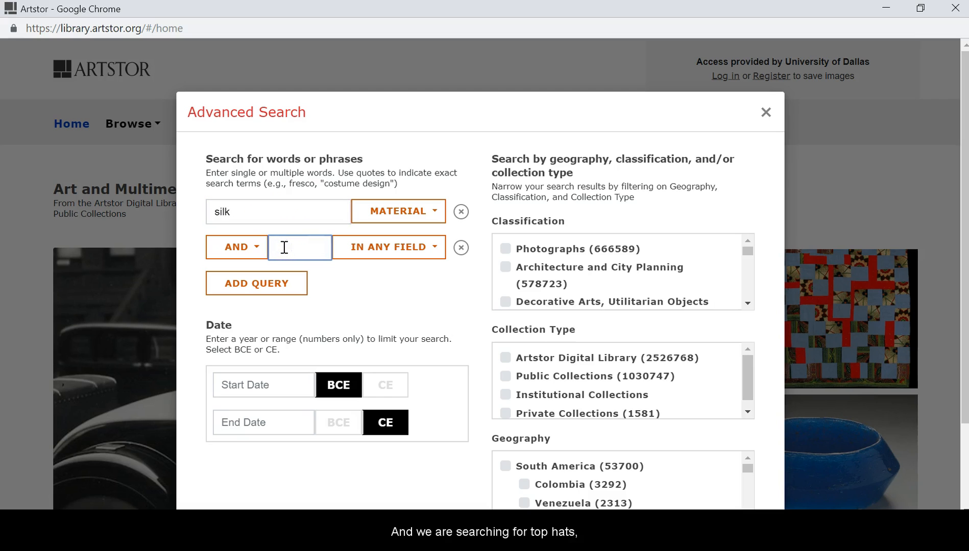
{"action": "type", "text": "top "}
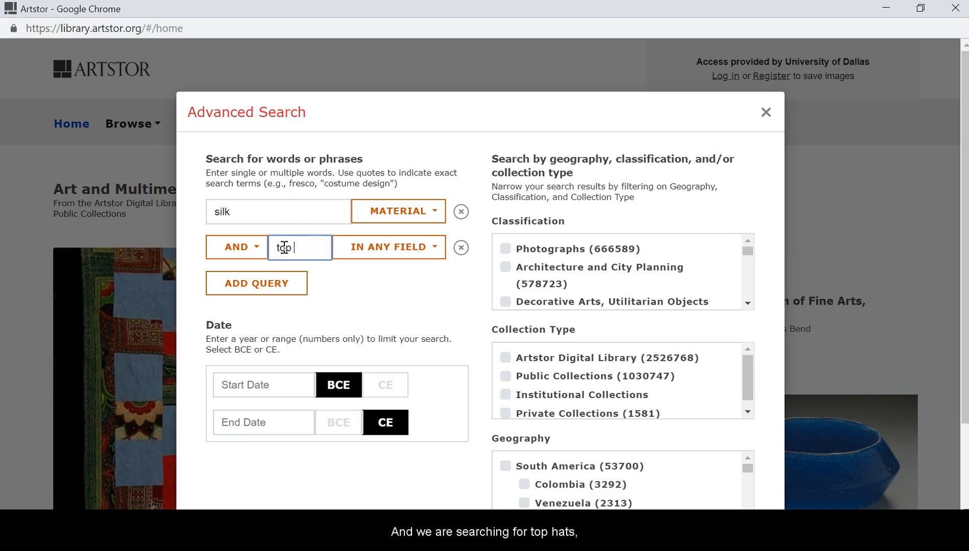
{"action": "type", "text": "hat"}
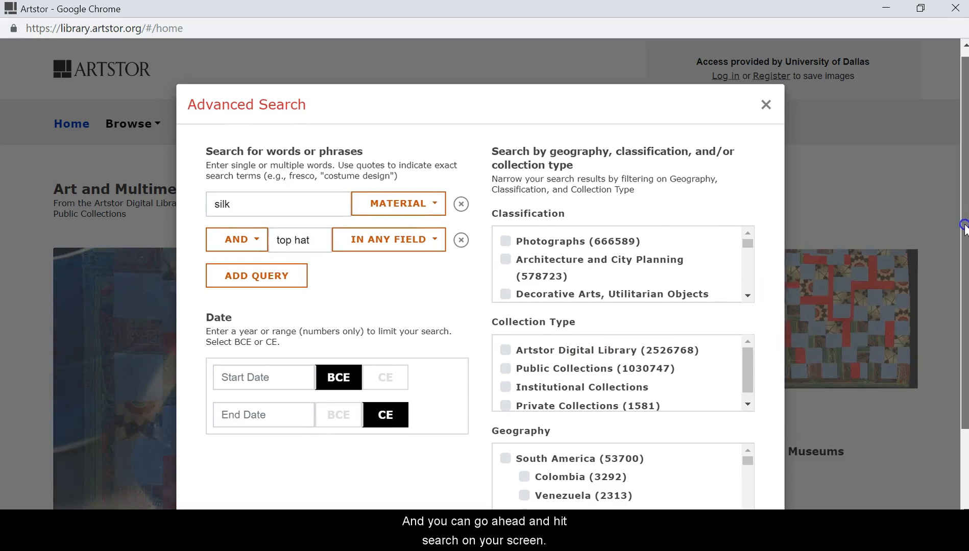
{"action": "scroll", "coordinate": [913, 343], "scroll_direction": "down", "scroll_amount": 2}
{"action": "left_click", "coordinate": [732, 477]}
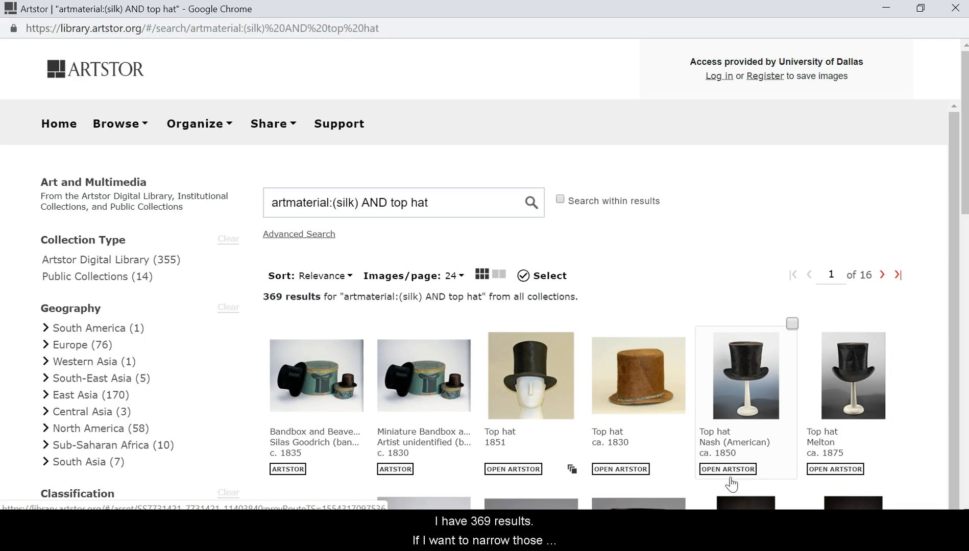
Filter the top hat results to dates from 1840 CE to 1860 CE
{"action": "scroll", "coordinate": [732, 484], "scroll_direction": "down", "scroll_amount": 1}
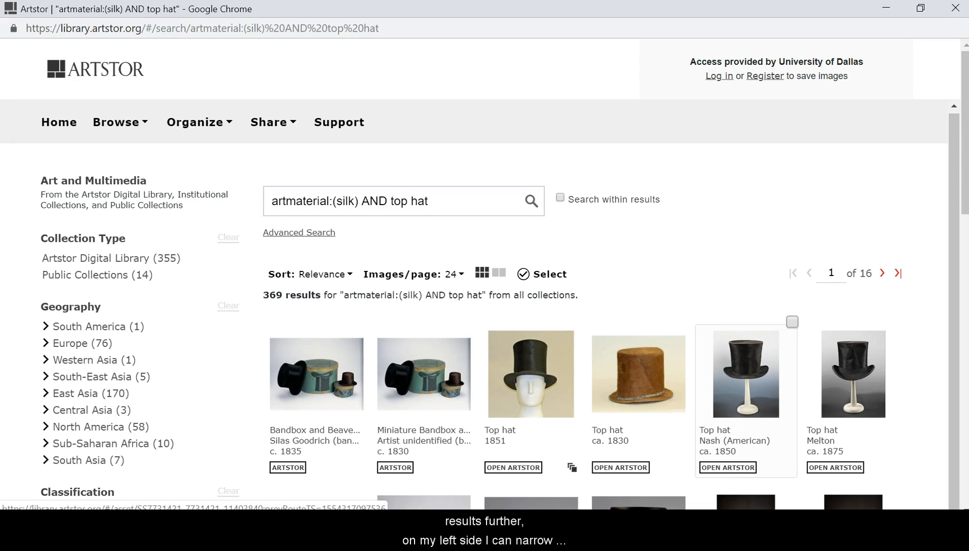
{"action": "left_click_drag", "start_coordinate": [961, 205], "coordinate": [916, 376]}
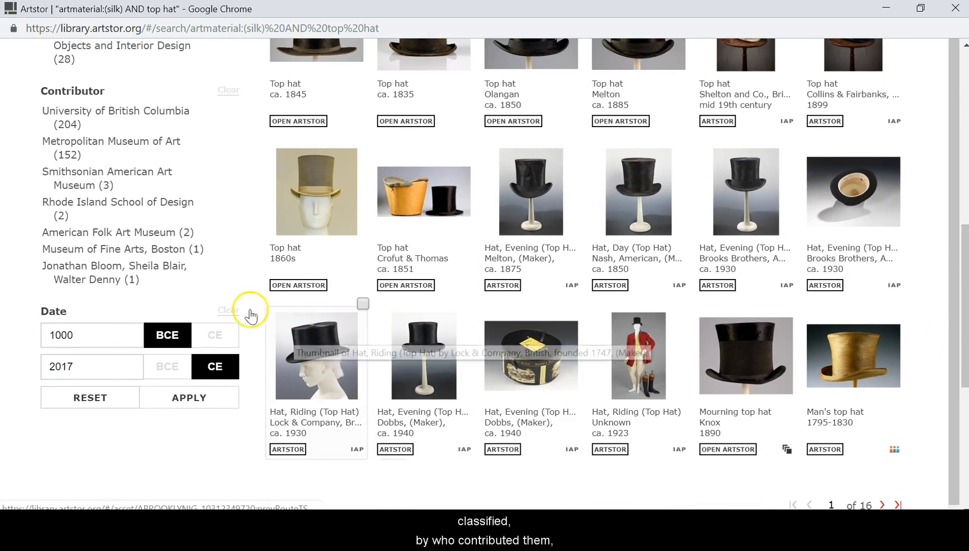
{"action": "left_click_drag", "start_coordinate": [87, 335], "coordinate": [36, 339]}
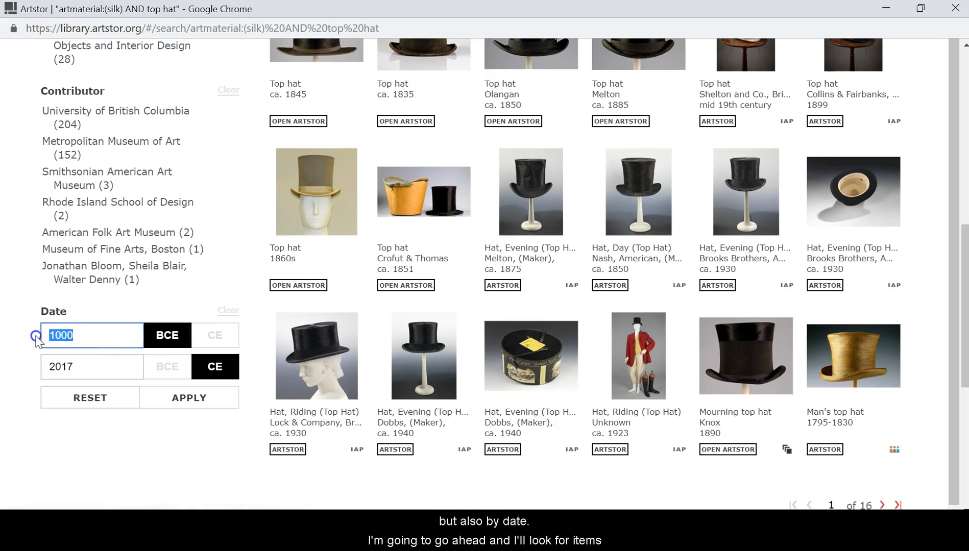
{"action": "type", "text": "18"}
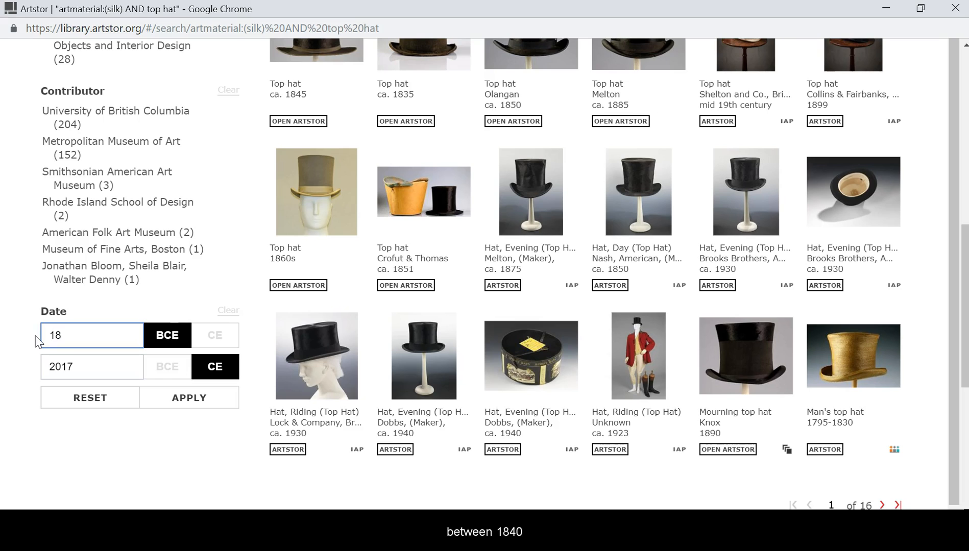
{"action": "type", "text": "40"}
{"action": "left_click", "coordinate": [215, 335]}
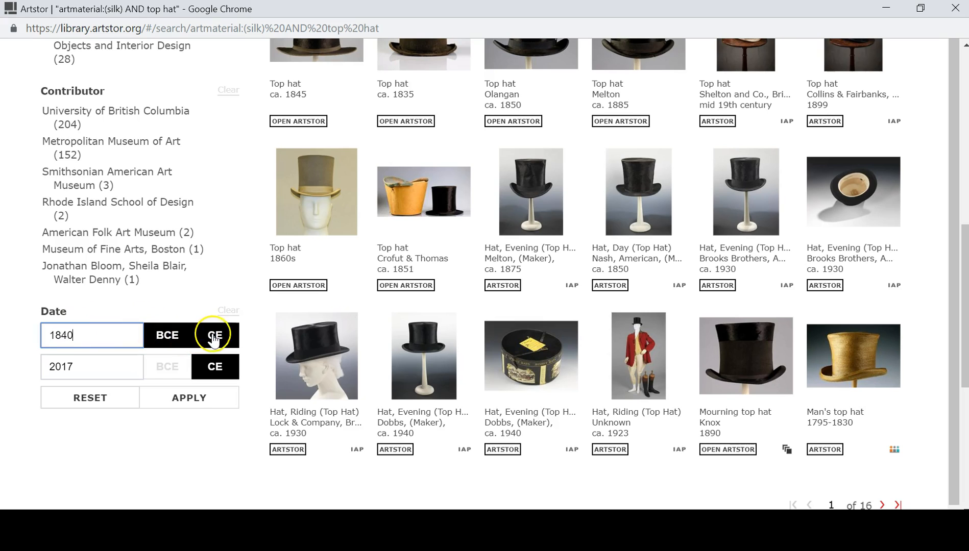
{"action": "left_click_drag", "start_coordinate": [97, 360], "coordinate": [13, 360]}
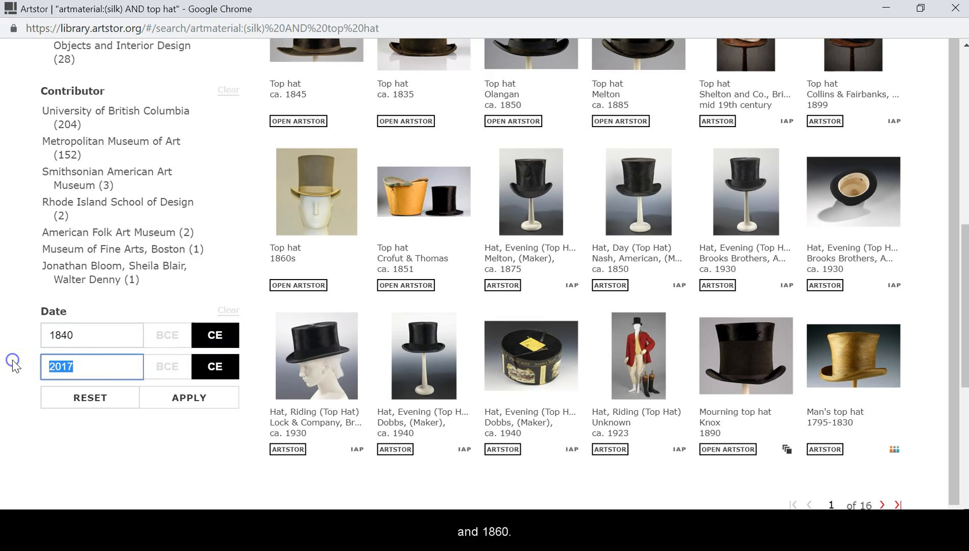
{"action": "type", "text": "1860"}
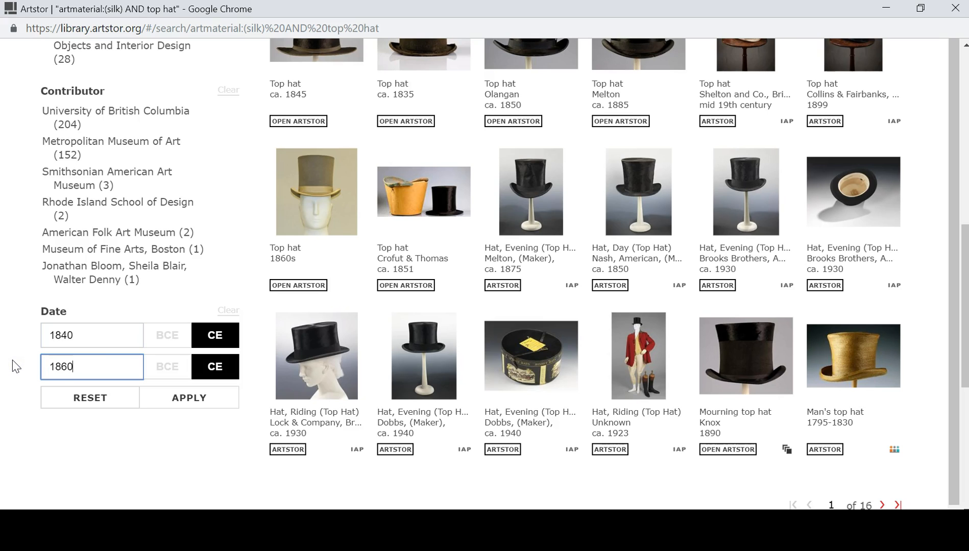
{"action": "left_click", "coordinate": [194, 398]}
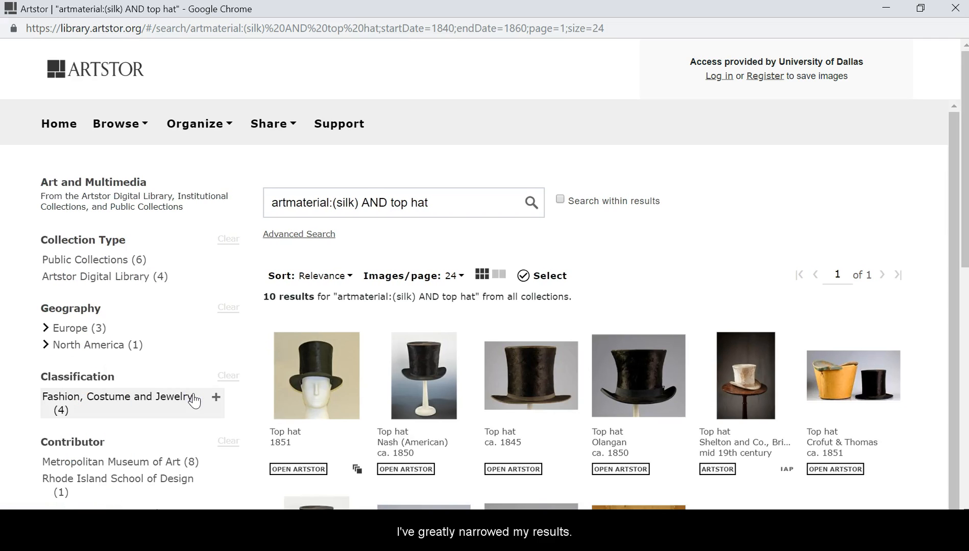
View the item page of the fourth top hat, dated ca. 1850, and return to the results
{"action": "left_click_drag", "start_coordinate": [962, 206], "coordinate": [964, 276]}
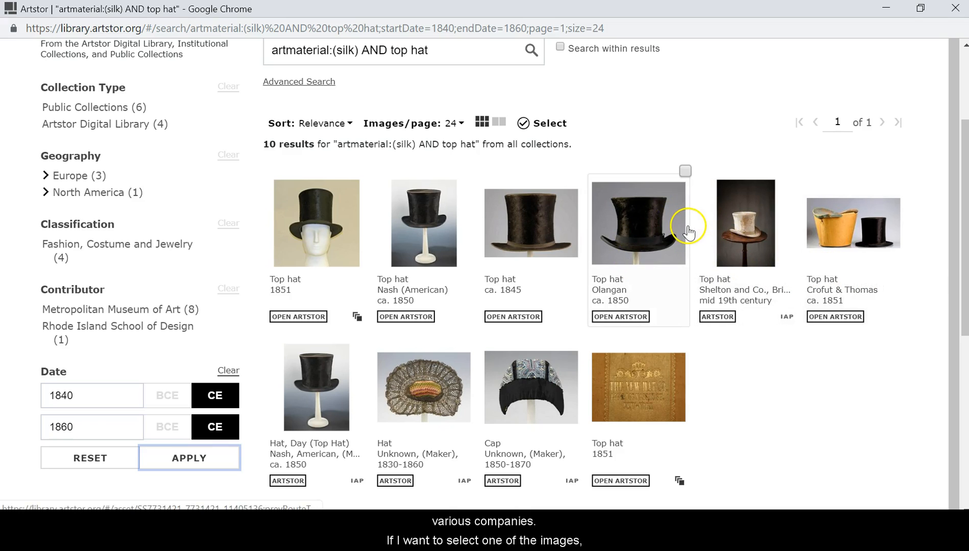
{"action": "left_click", "coordinate": [659, 225]}
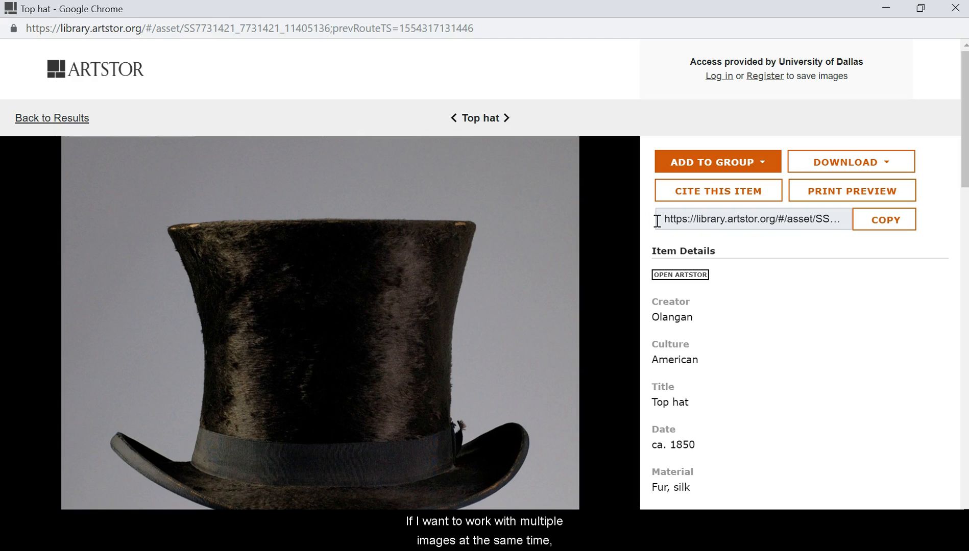
{"action": "left_click", "coordinate": [61, 117]}
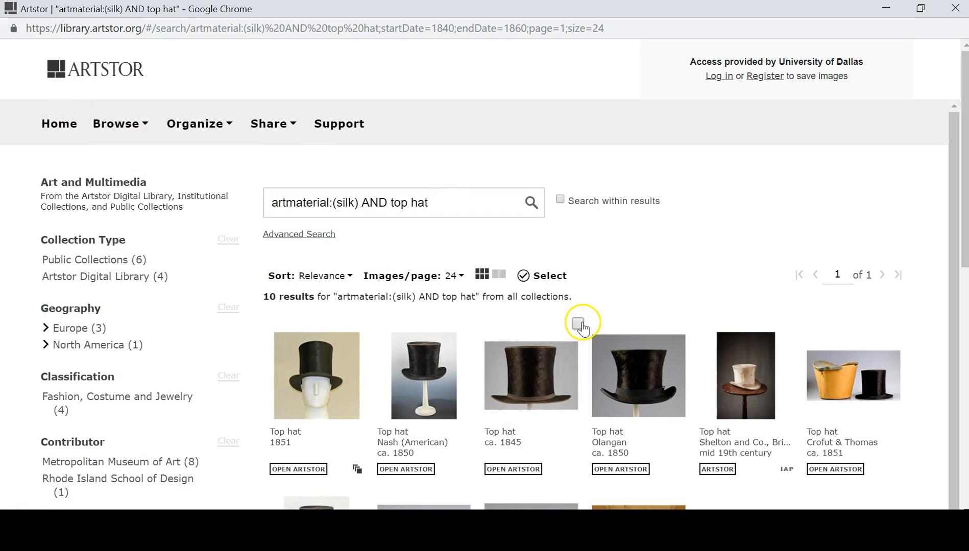
Select the third, fourth and fifth top hat images in the results and open the sharing options
{"action": "left_click", "coordinate": [578, 324]}
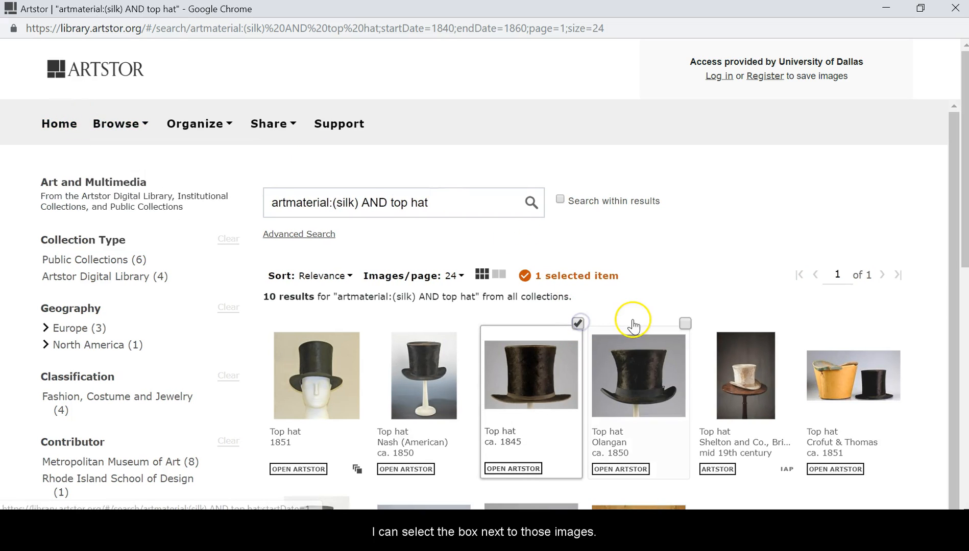
{"action": "left_click", "coordinate": [685, 324]}
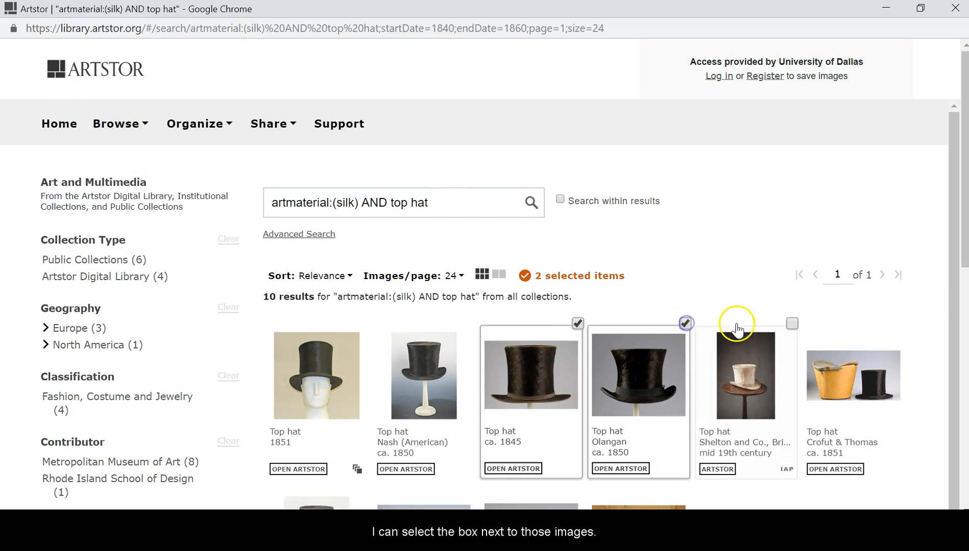
{"action": "left_click", "coordinate": [792, 325]}
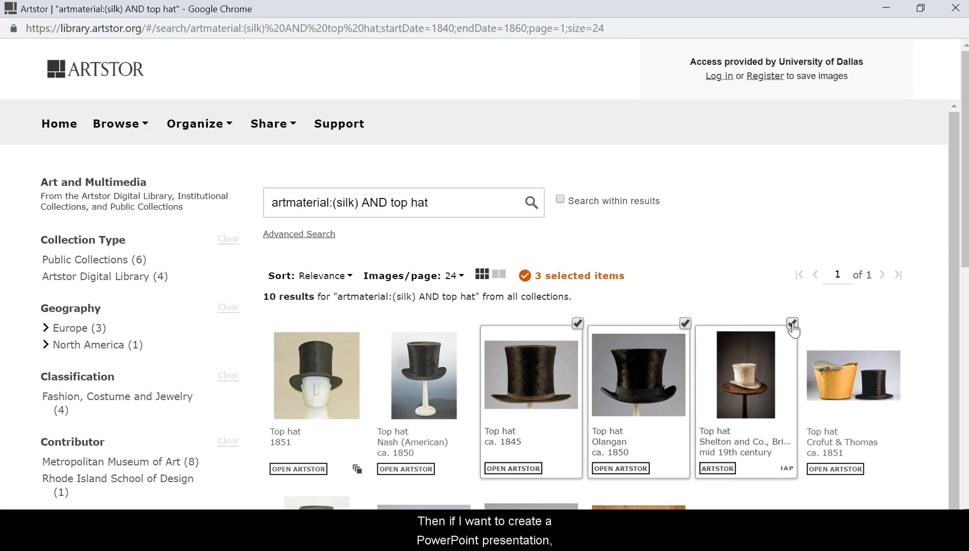
{"action": "left_click", "coordinate": [267, 123]}
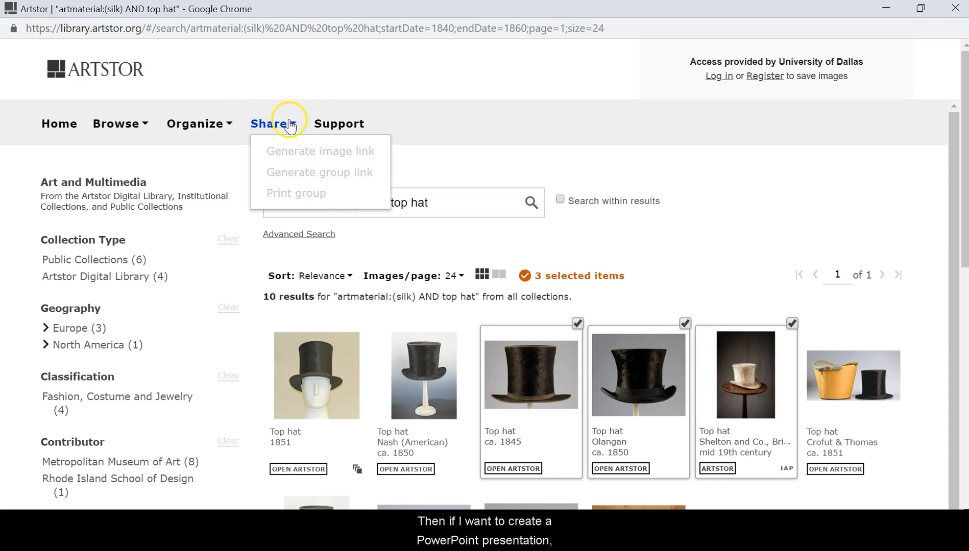